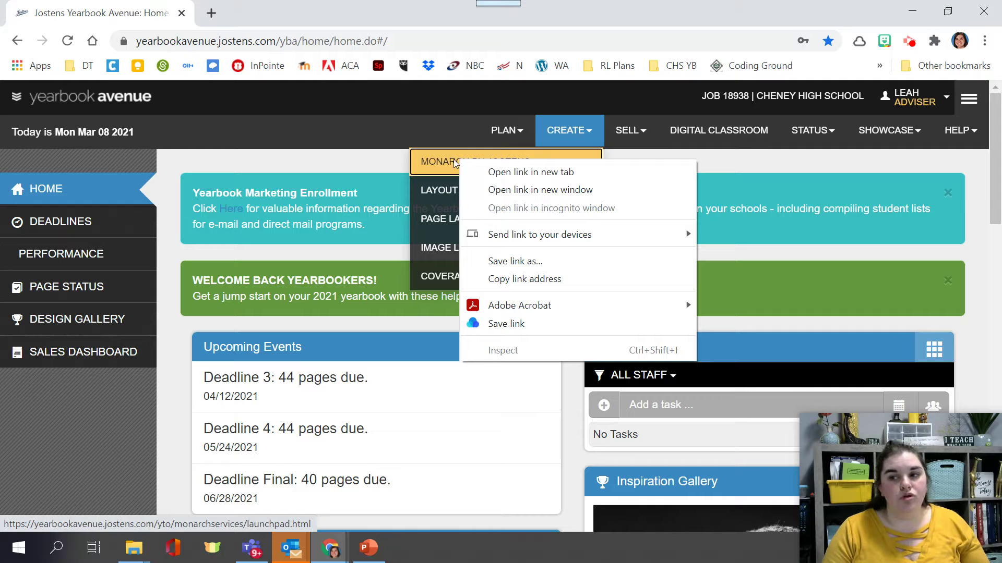
Open Monarch by Jostens in a new browser tab and switch to it
{"action": "left_click", "coordinate": [521, 172]}
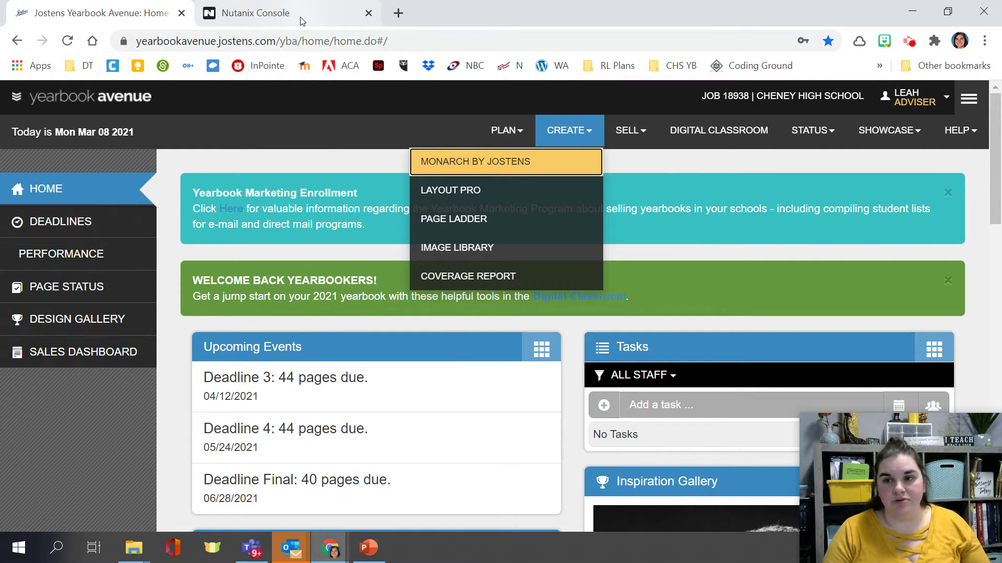
{"action": "left_click", "coordinate": [378, 117]}
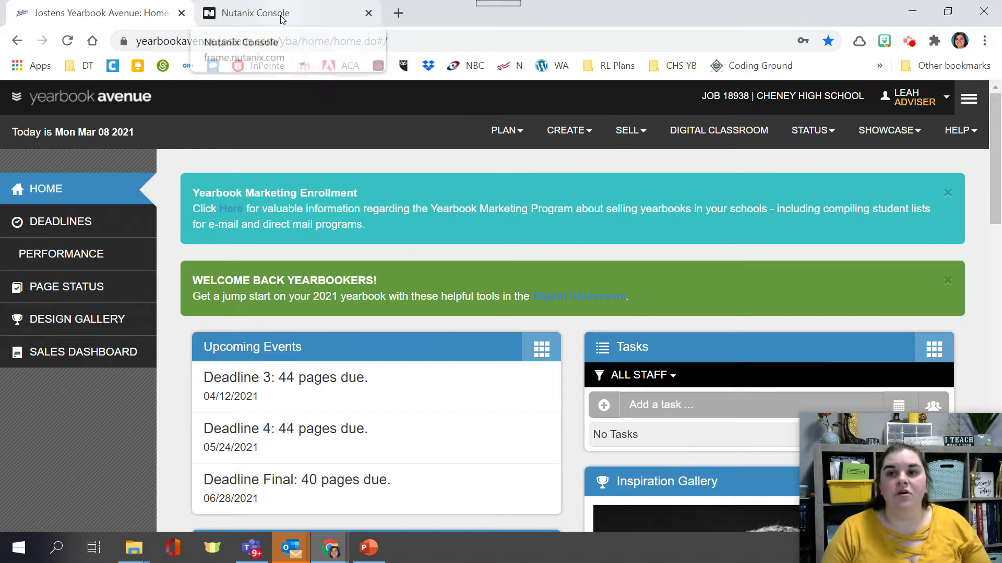
{"action": "left_click", "coordinate": [250, 21]}
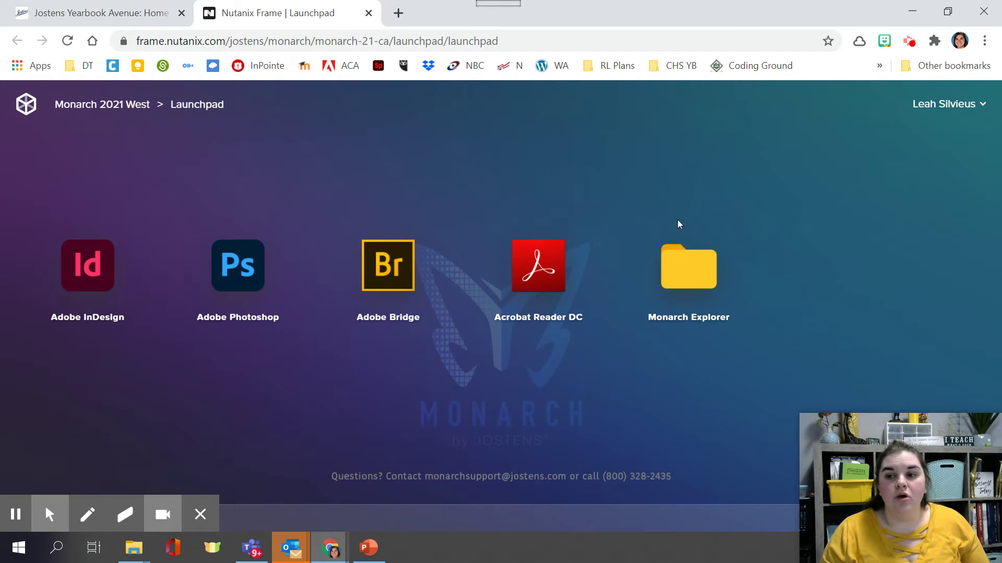
Launch Adobe InDesign from the Monarch 2021 West launchpad and clear the recorder toolbar from the workspace
{"action": "left_click", "coordinate": [90, 270]}
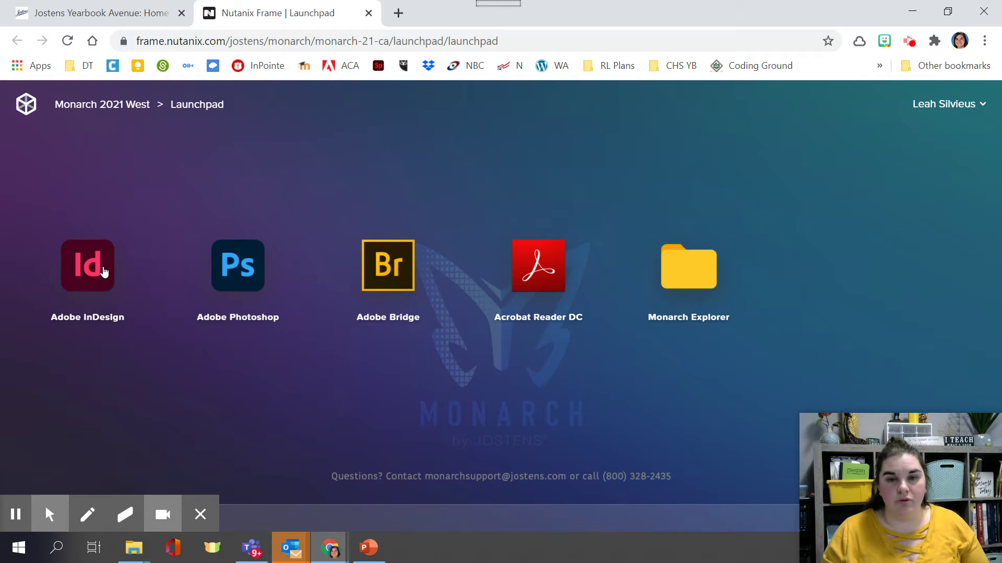
{"action": "left_click", "coordinate": [104, 271]}
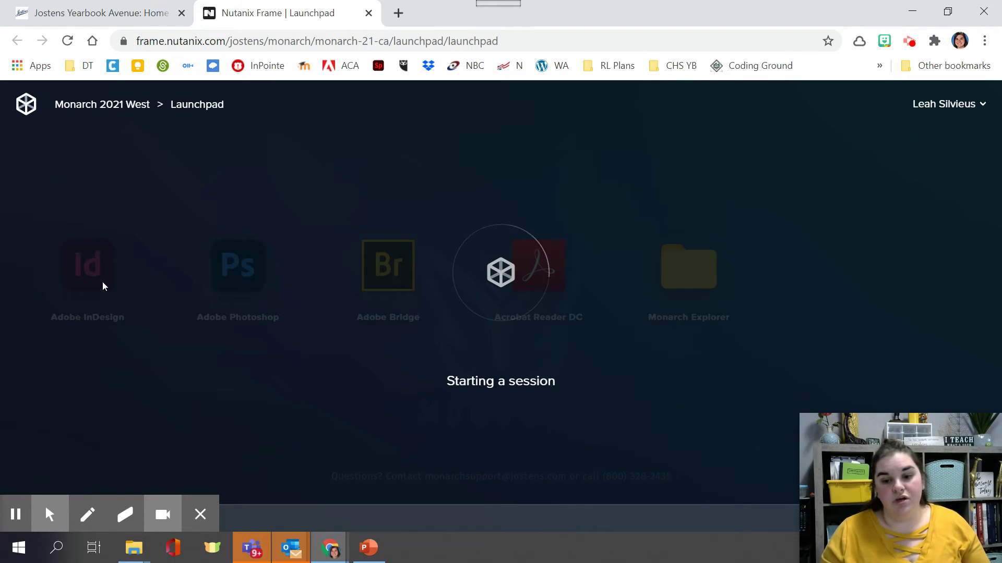
{"action": "mouse_move", "coordinate": [30, 507]}
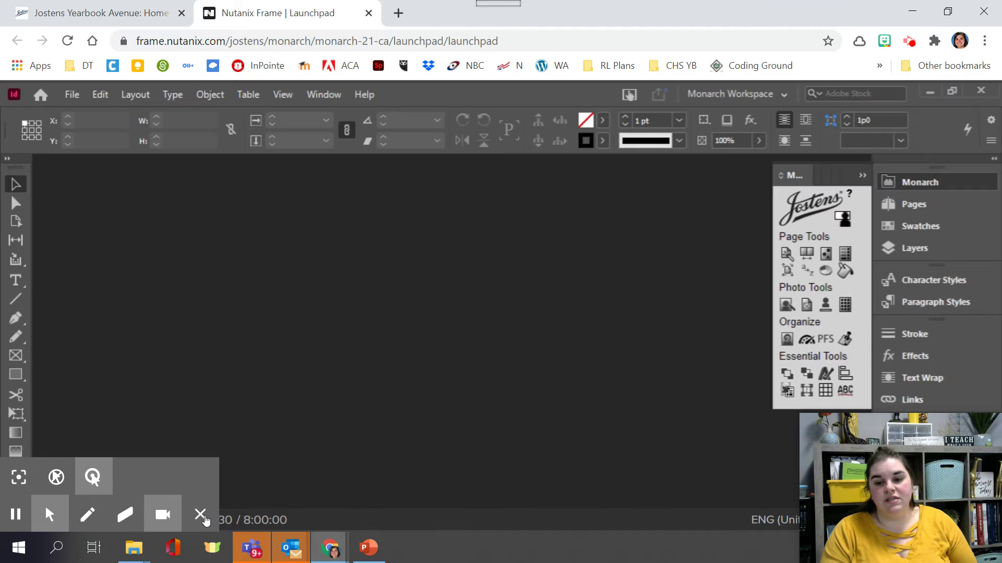
{"action": "left_click", "coordinate": [201, 515]}
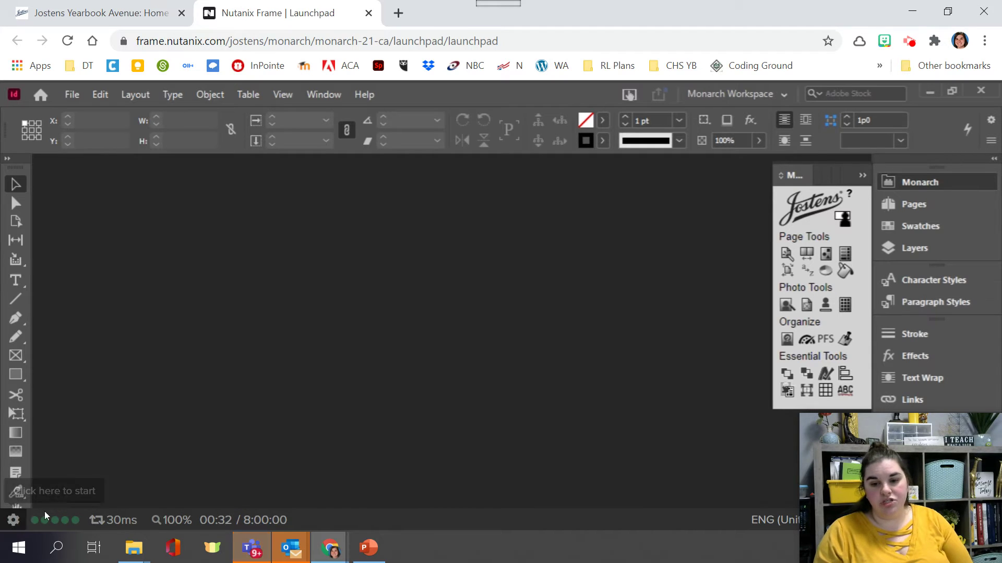
{"action": "left_click", "coordinate": [54, 521]}
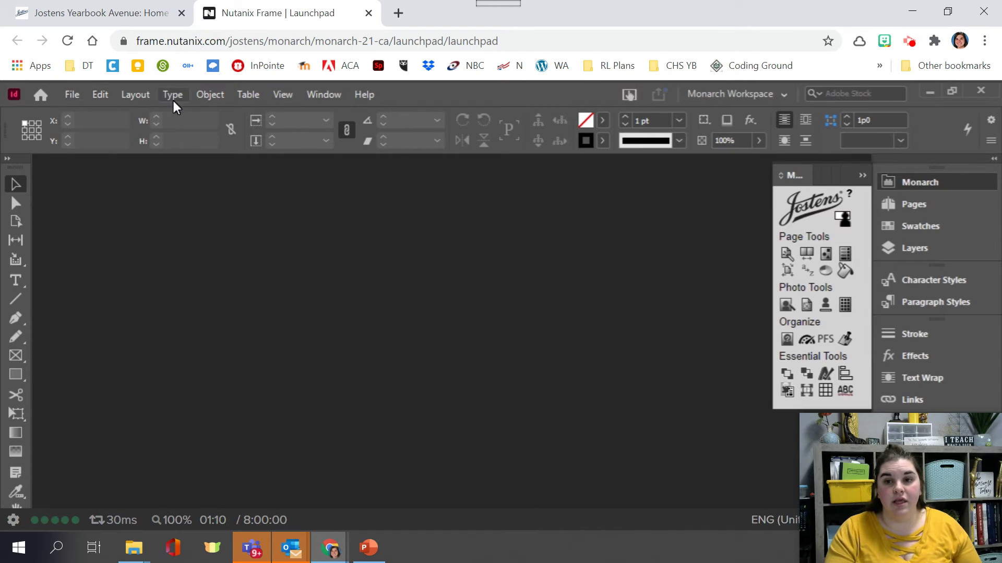
Examine the file, edit, layout, type, object and table commands that InDesign offers
{"action": "left_click", "coordinate": [73, 100]}
{"action": "left_click", "coordinate": [73, 99]}
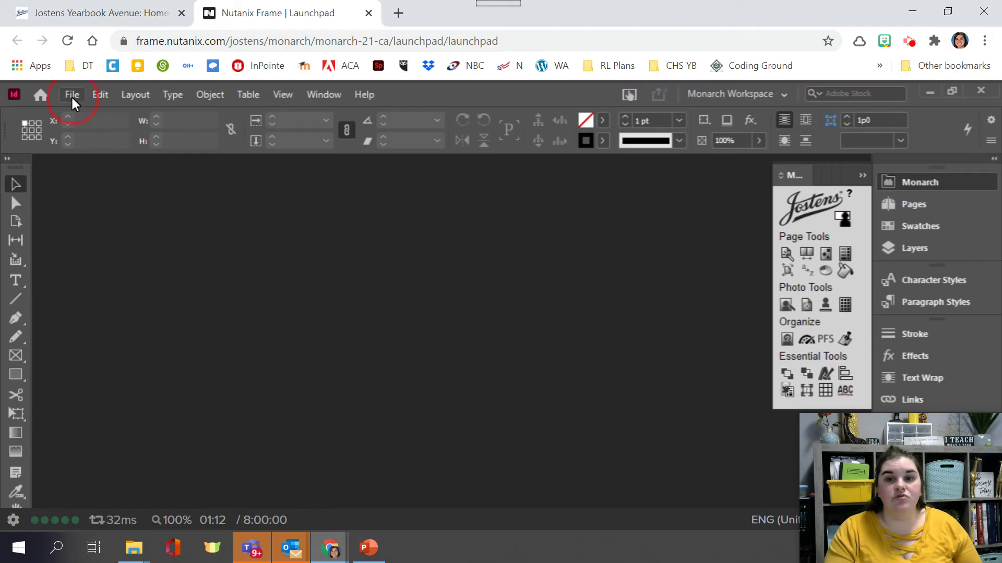
{"action": "left_click", "coordinate": [99, 95]}
{"action": "left_click", "coordinate": [100, 97]}
{"action": "left_click", "coordinate": [128, 102]}
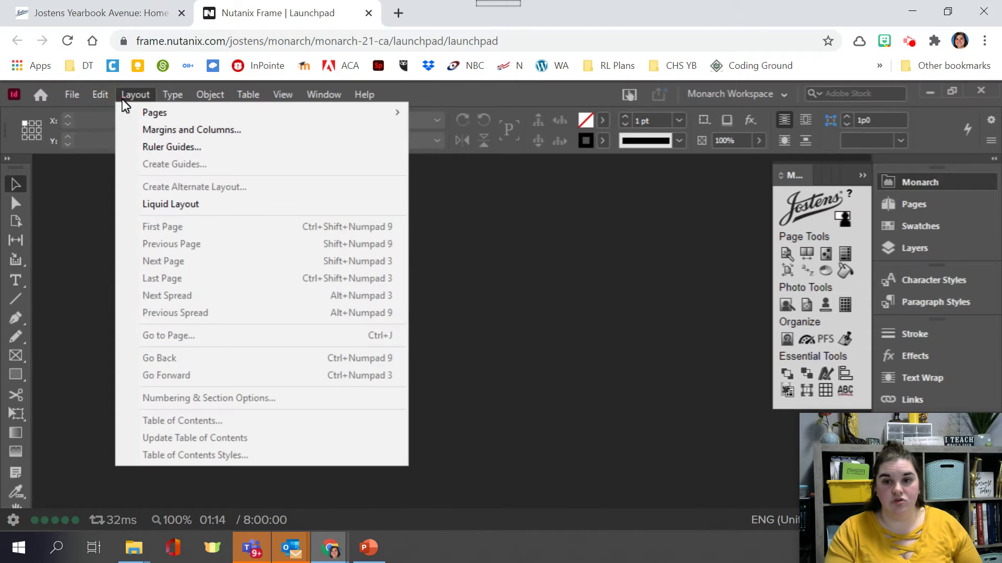
{"action": "left_click", "coordinate": [137, 98]}
{"action": "left_click", "coordinate": [172, 96]}
{"action": "left_click", "coordinate": [174, 96]}
{"action": "left_click", "coordinate": [198, 100]}
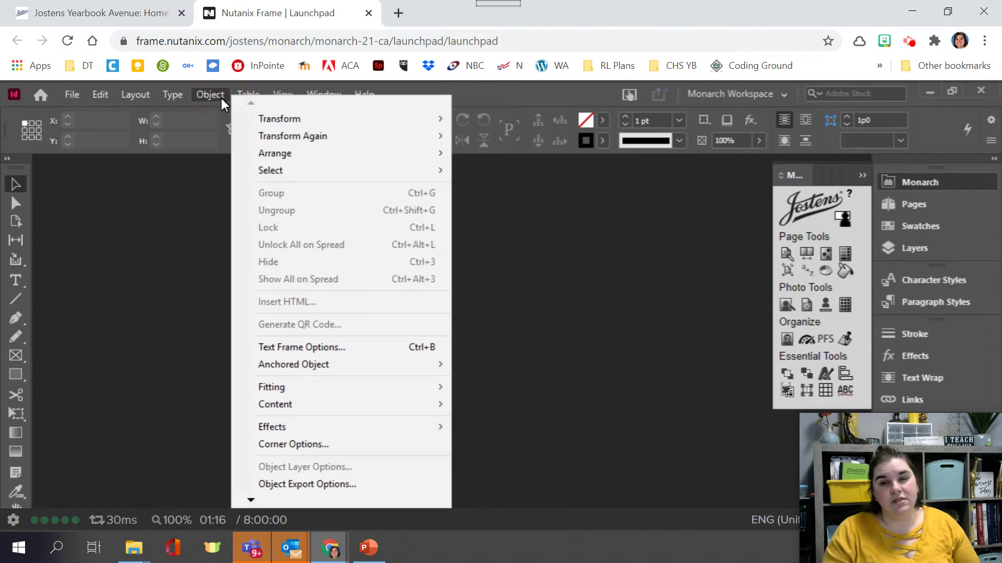
{"action": "left_click", "coordinate": [209, 96]}
{"action": "left_click", "coordinate": [247, 95]}
{"action": "left_click", "coordinate": [249, 98]}
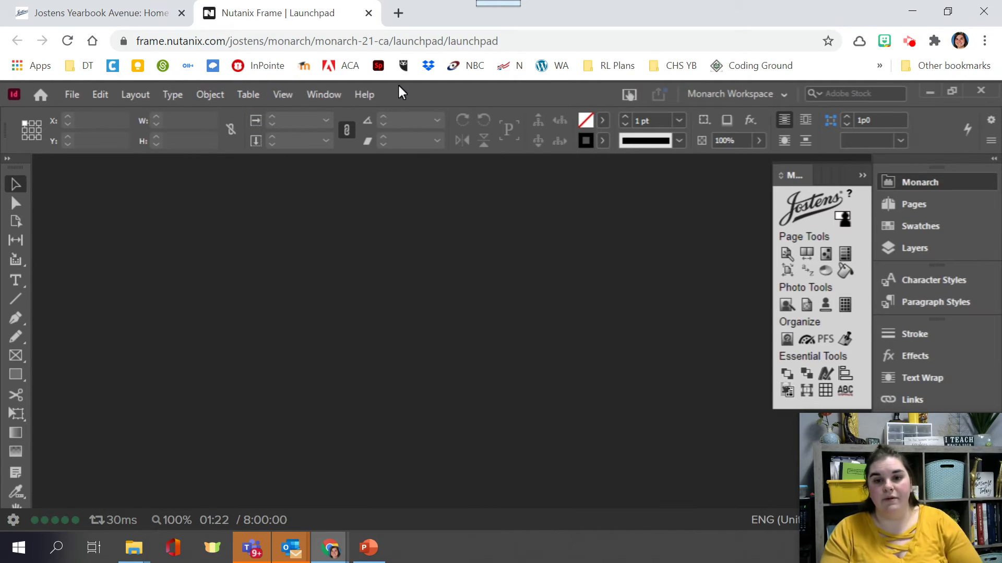
{"action": "left_click", "coordinate": [16, 299]}
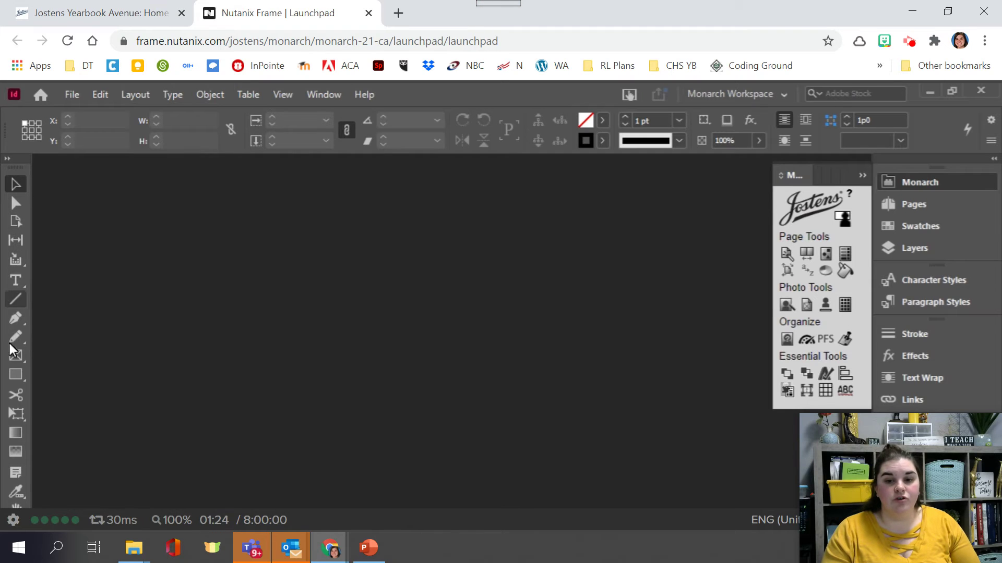
{"action": "left_click", "coordinate": [15, 317]}
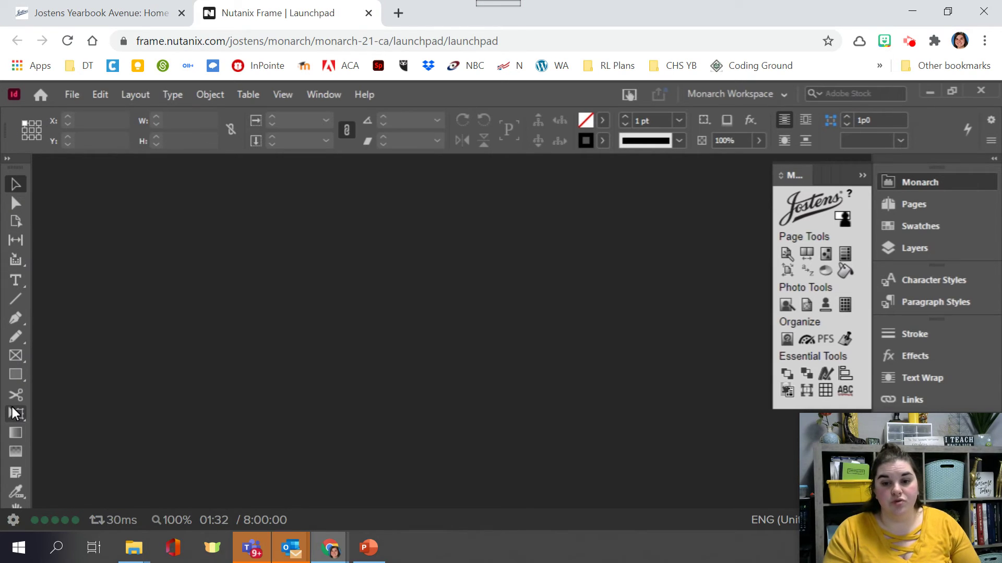
{"action": "left_click", "coordinate": [12, 204]}
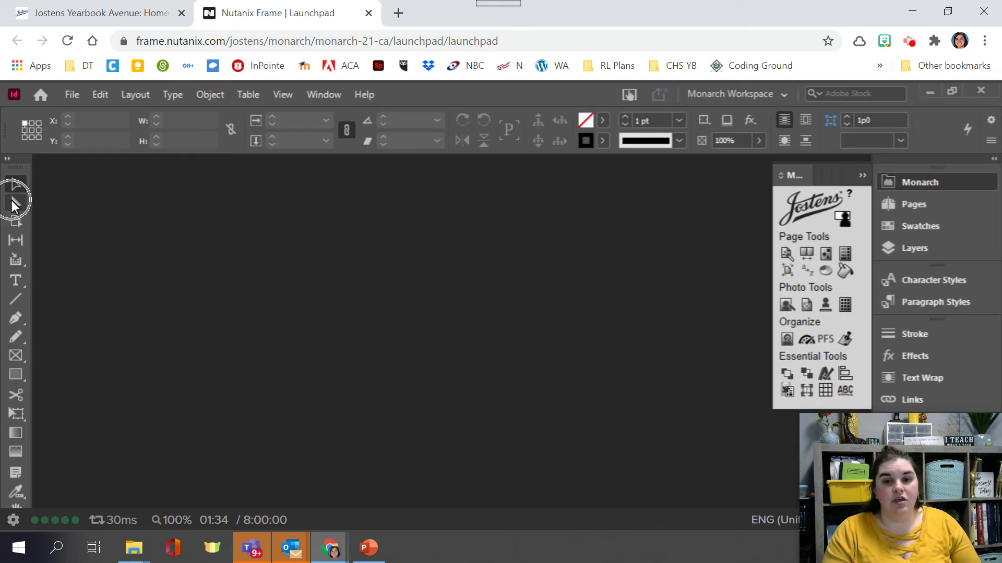
{"action": "left_click", "coordinate": [11, 187]}
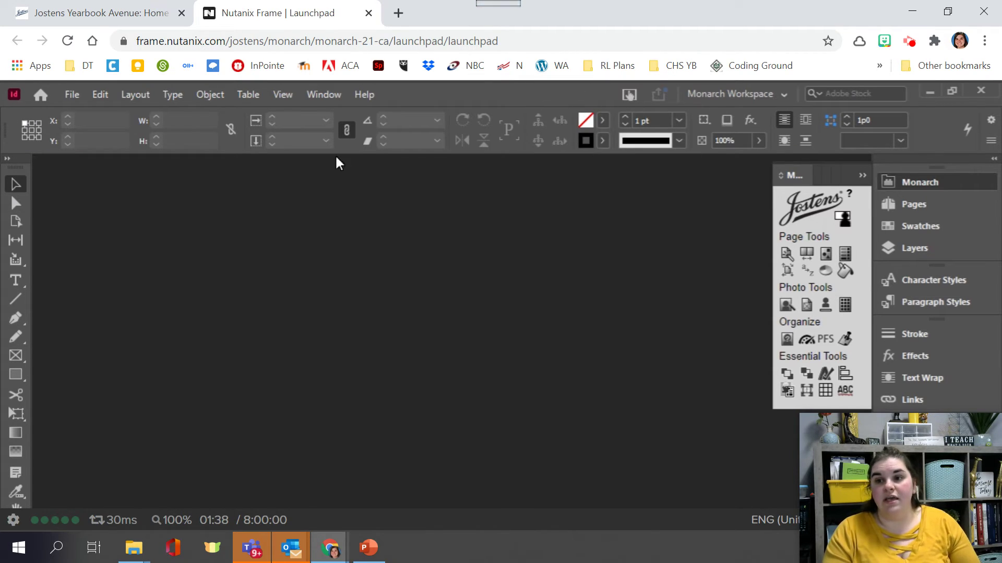
{"action": "left_click", "coordinate": [370, 122]}
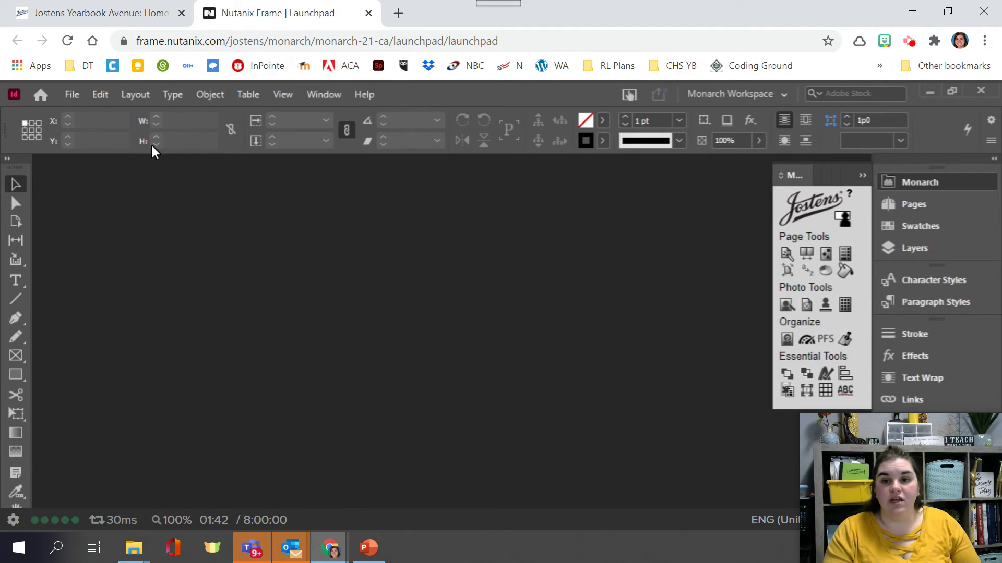
{"action": "left_click", "coordinate": [596, 118]}
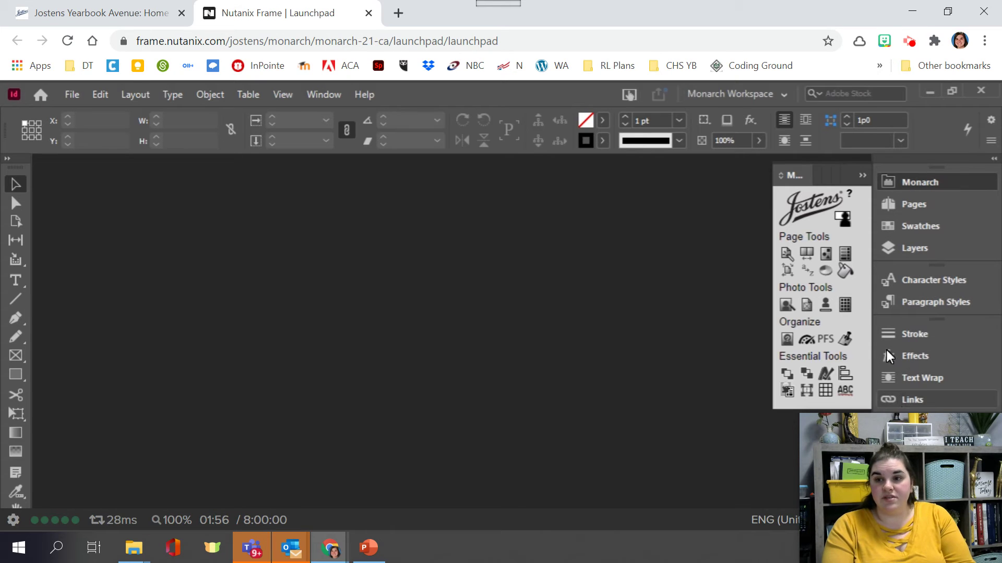
Examine the available panels, including Pages, Swatches, Layers, Character Styles and Paragraph Styles, and return to the Monarch tools
{"action": "left_click", "coordinate": [334, 101]}
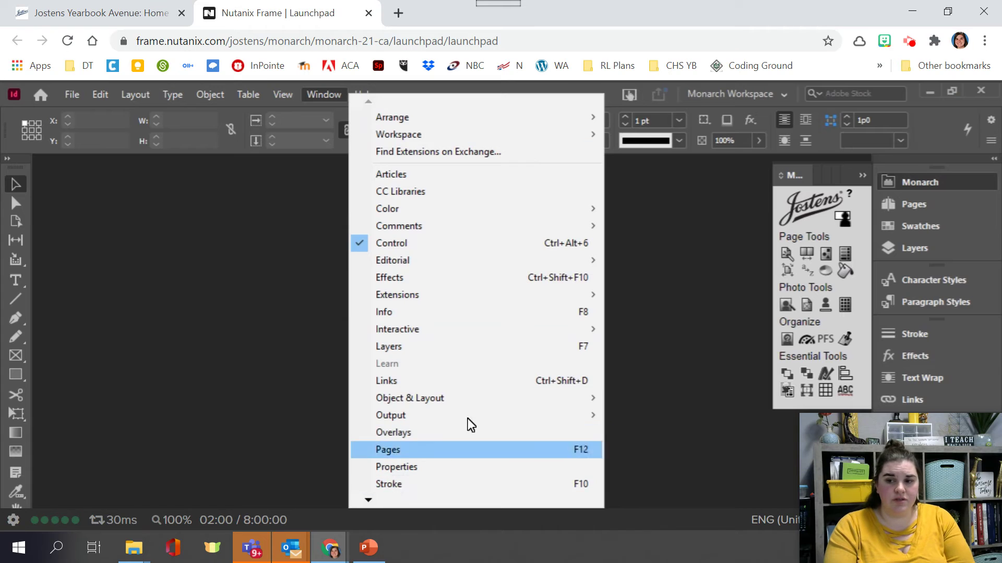
{"action": "left_click", "coordinate": [367, 502]}
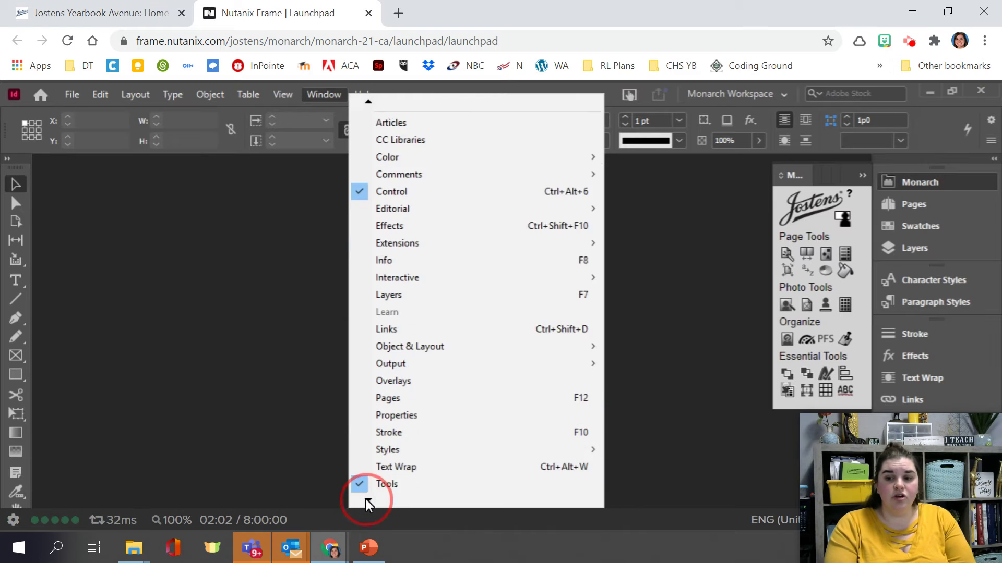
{"action": "left_click", "coordinate": [369, 103]}
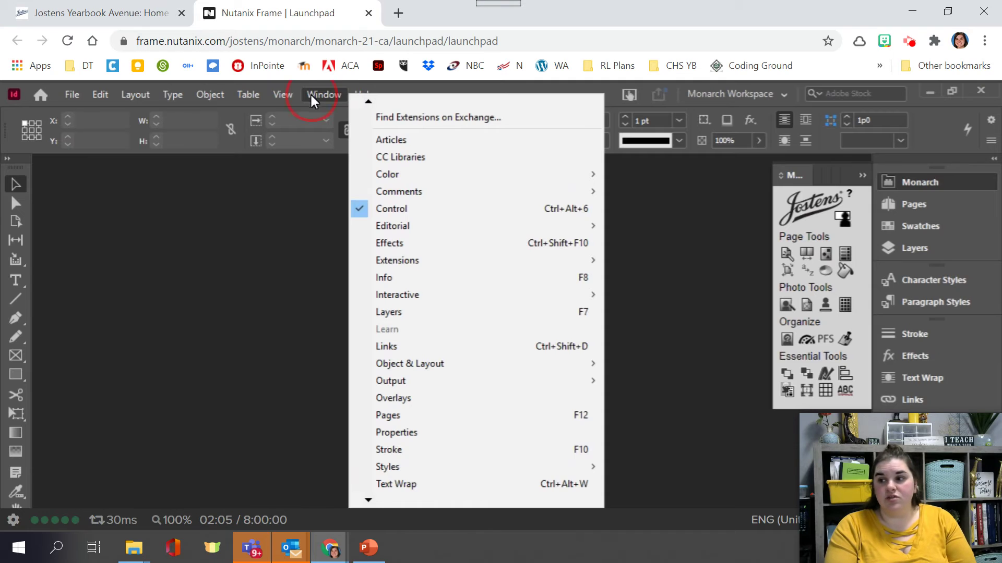
{"action": "left_click", "coordinate": [313, 98]}
{"action": "left_click", "coordinate": [923, 205]}
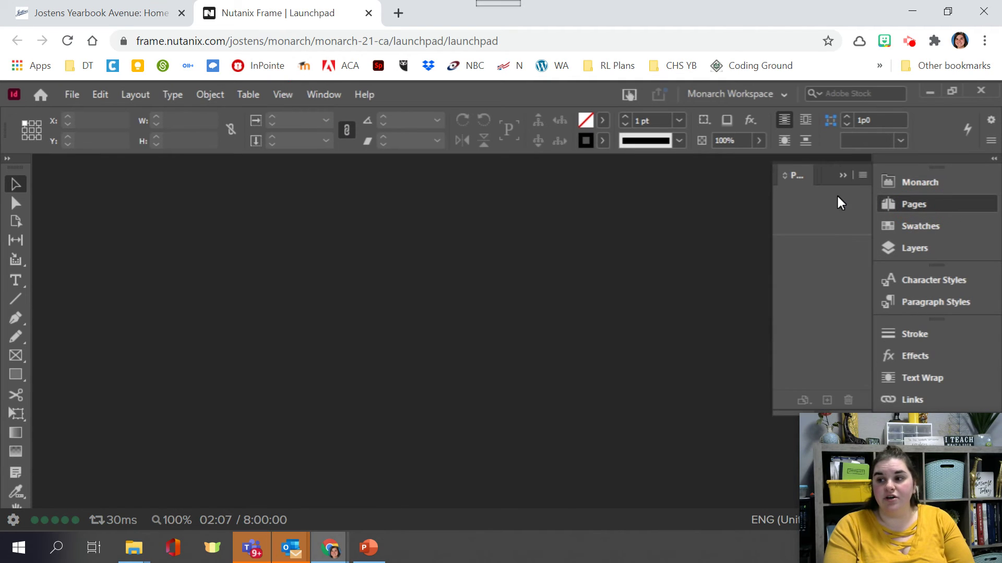
{"action": "left_click", "coordinate": [902, 229]}
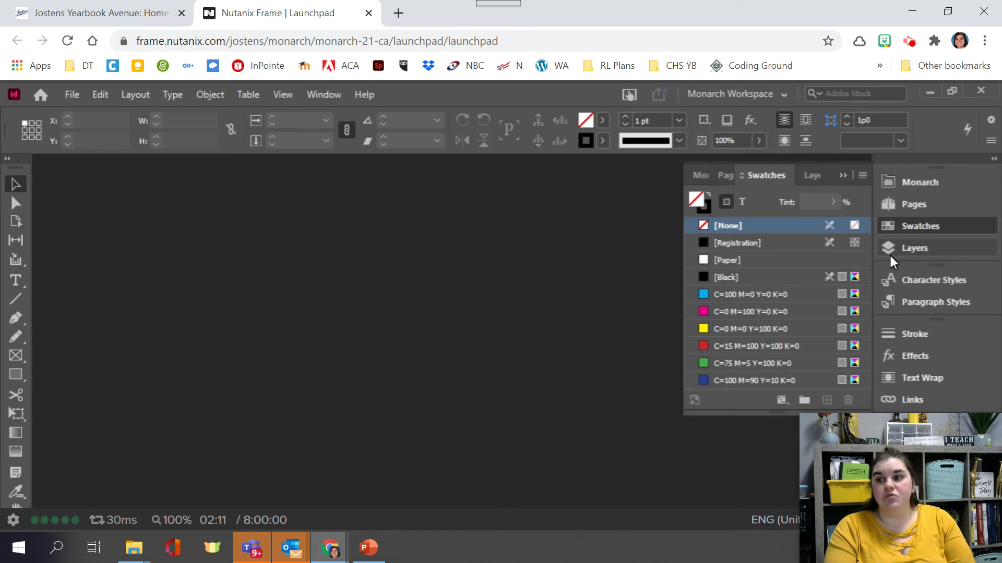
{"action": "left_click", "coordinate": [905, 249]}
{"action": "left_click", "coordinate": [913, 281]}
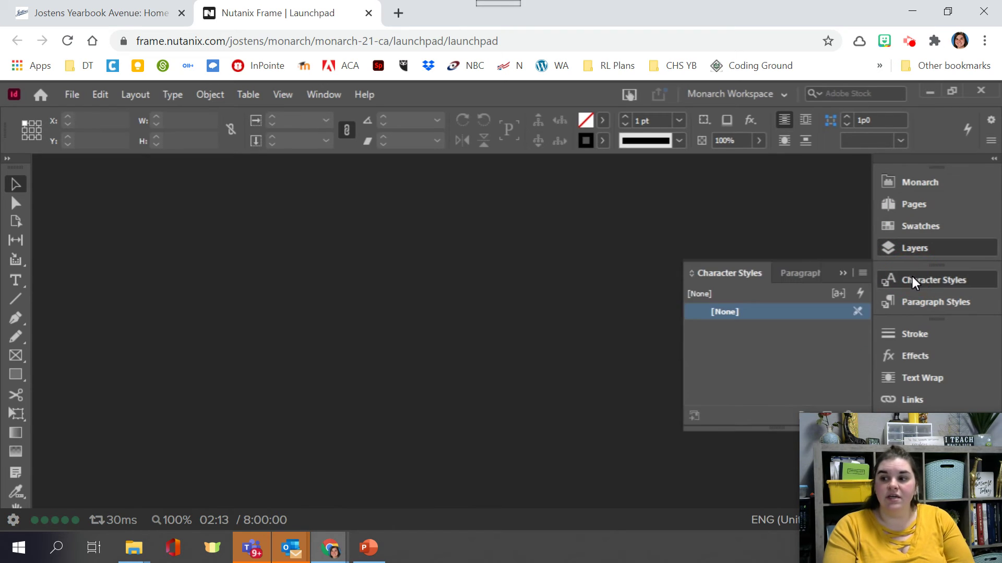
{"action": "left_click", "coordinate": [925, 301]}
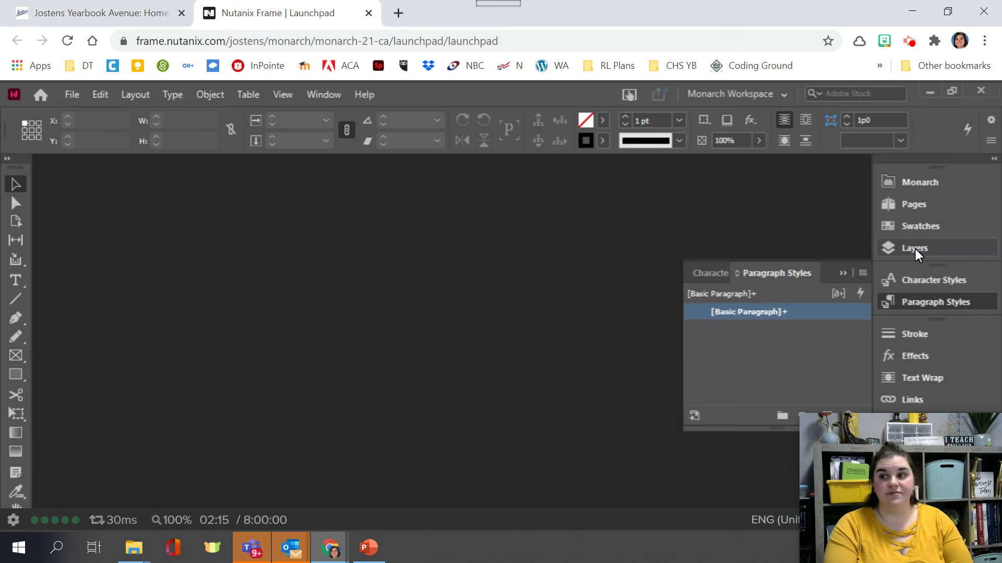
{"action": "left_click", "coordinate": [922, 191]}
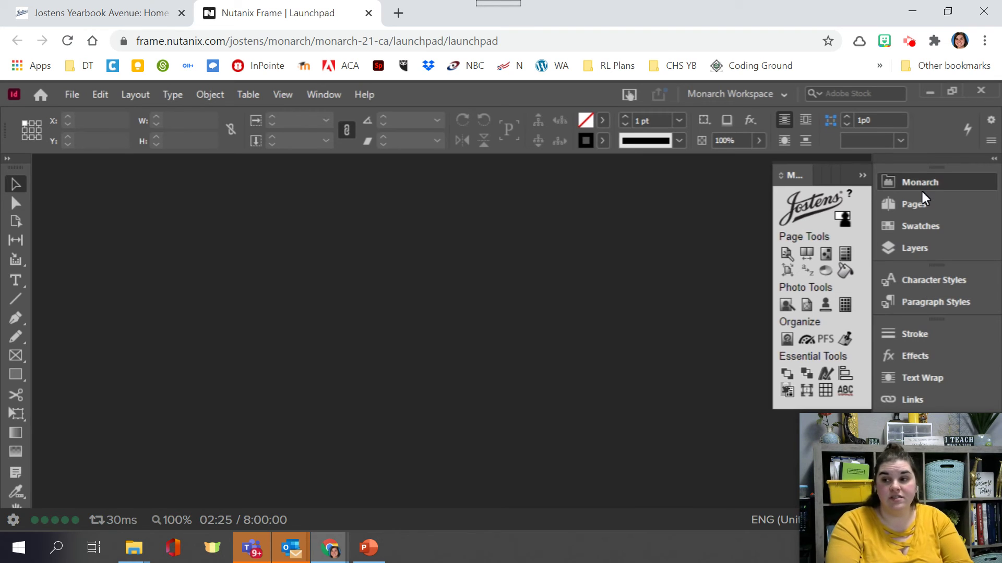
Examine the Page Wizard's Open/Modify options, including the deadline choices and the spreads under deadline 01, and close the wizard
{"action": "left_click", "coordinate": [808, 287]}
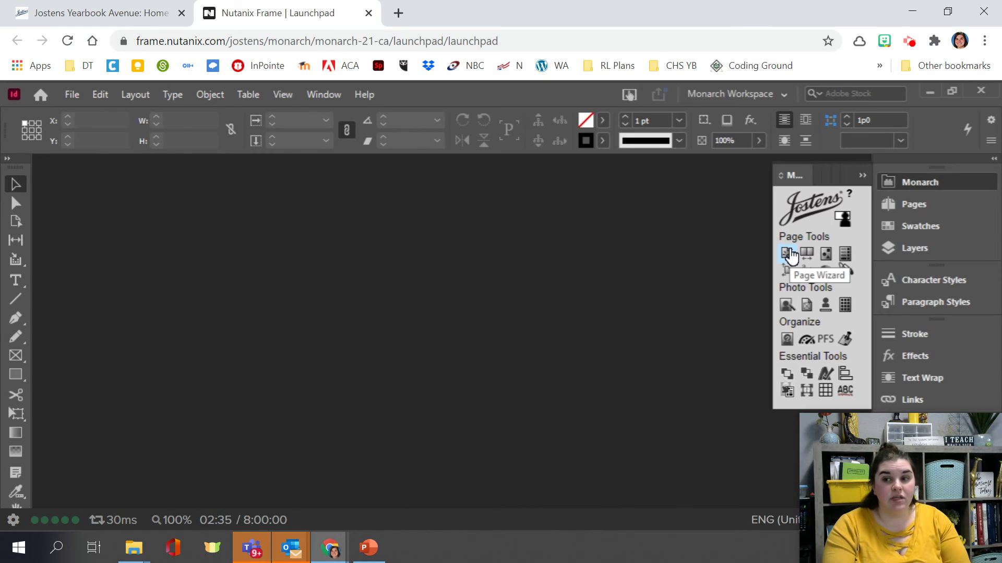
{"action": "left_click", "coordinate": [789, 254]}
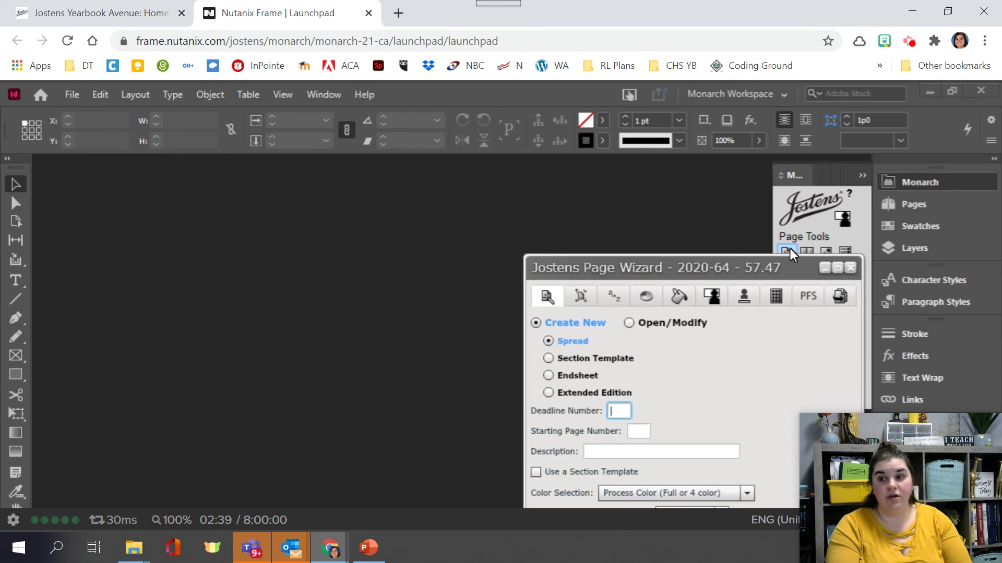
{"action": "left_click_drag", "start_coordinate": [645, 256], "coordinate": [408, 161]}
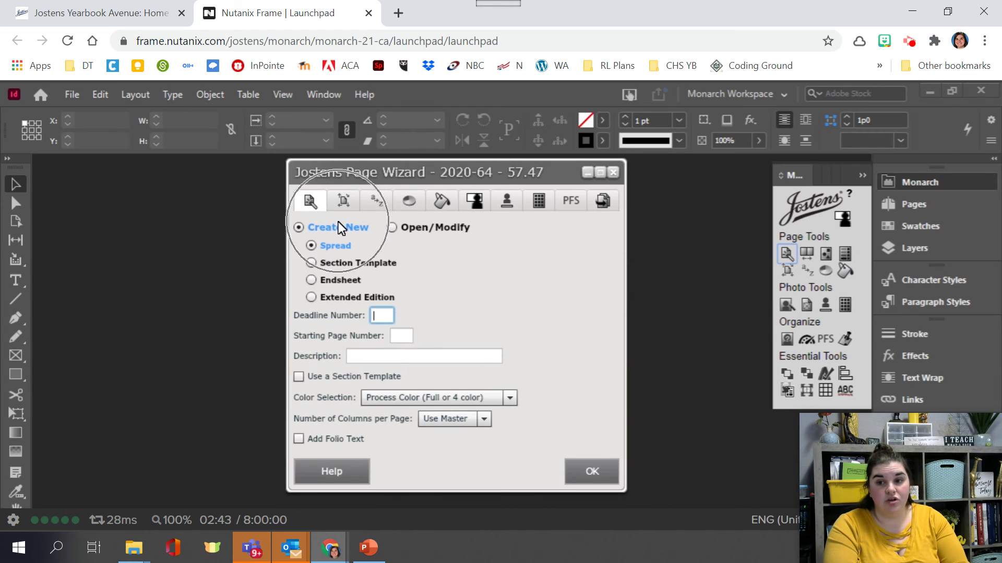
{"action": "left_click", "coordinate": [420, 225]}
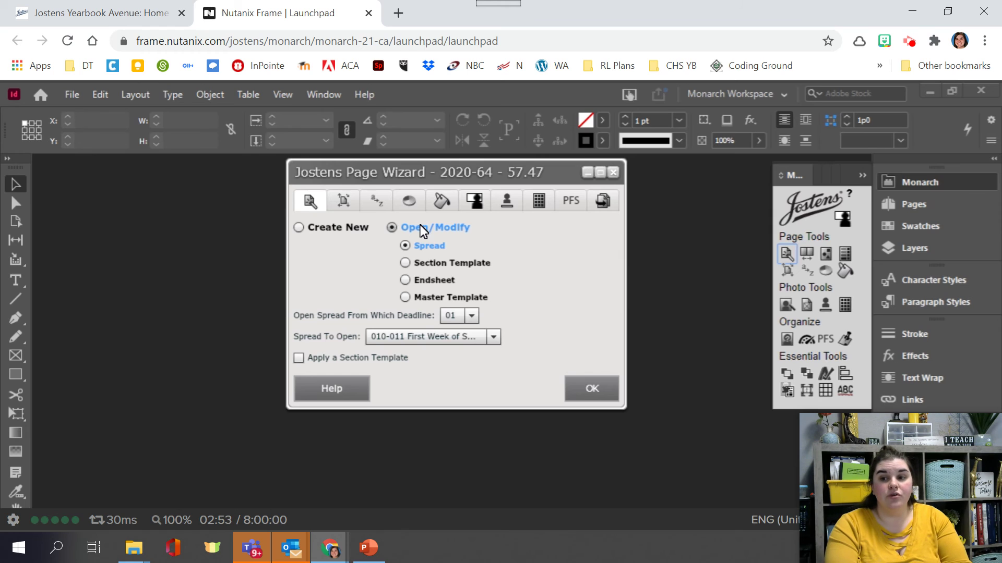
{"action": "left_click", "coordinate": [448, 316]}
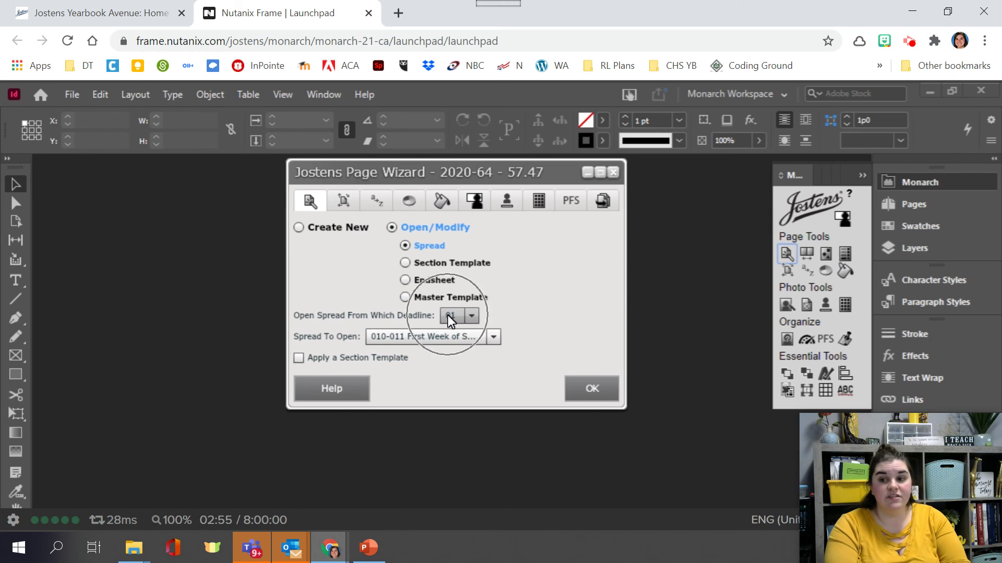
{"action": "left_click", "coordinate": [448, 315]}
{"action": "left_click", "coordinate": [401, 335]}
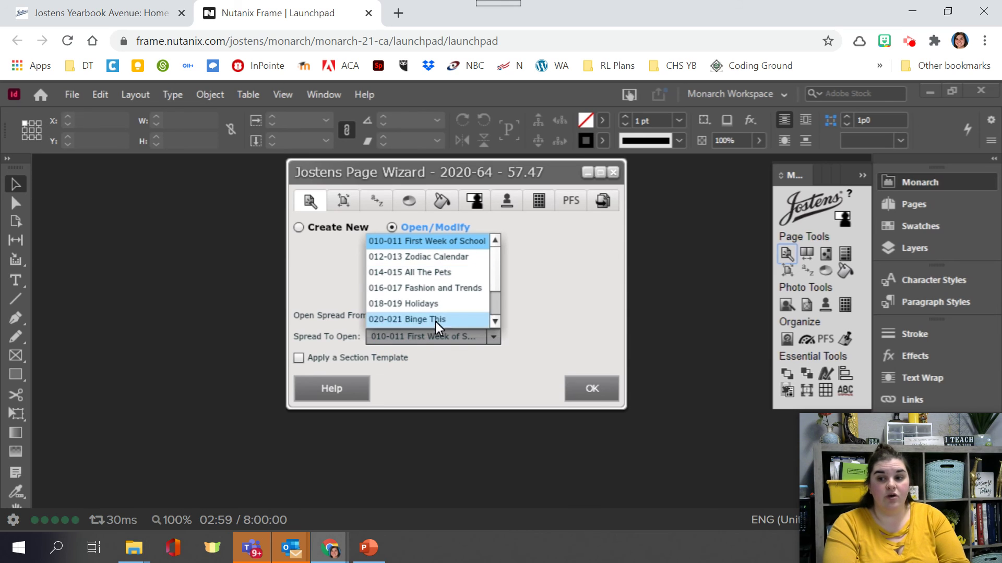
{"action": "left_click", "coordinate": [575, 297]}
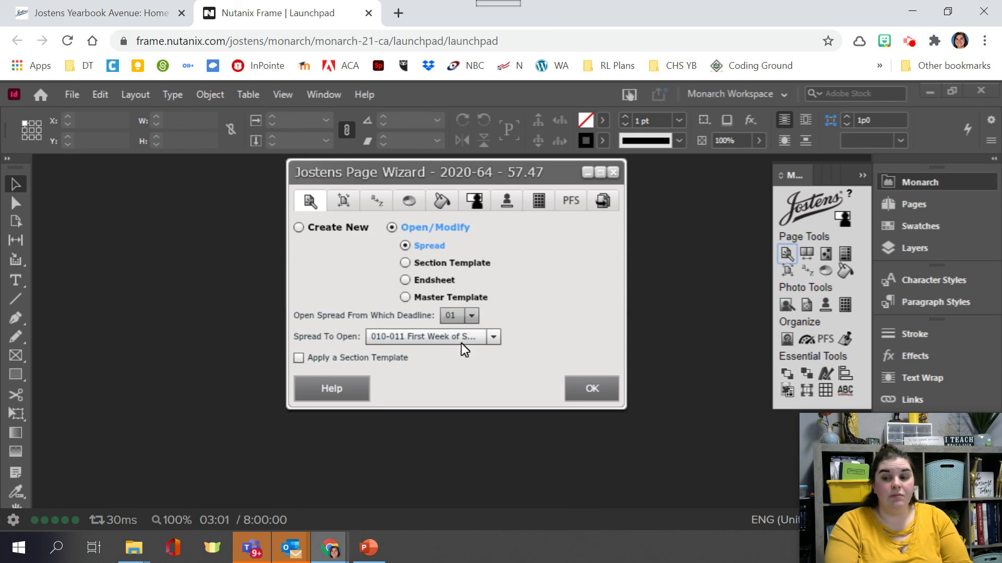
{"action": "left_click", "coordinate": [613, 173]}
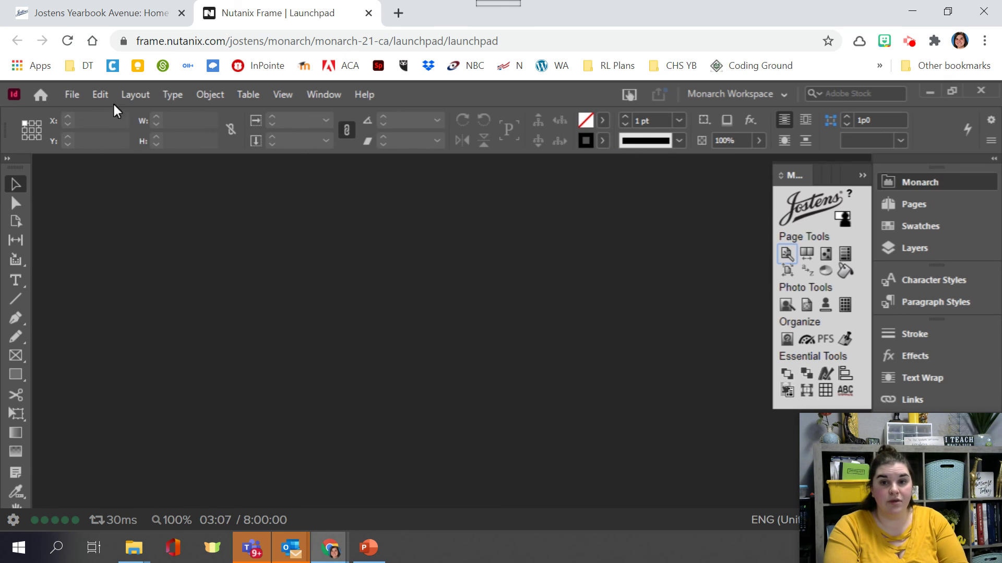
{"action": "left_click", "coordinate": [73, 94]}
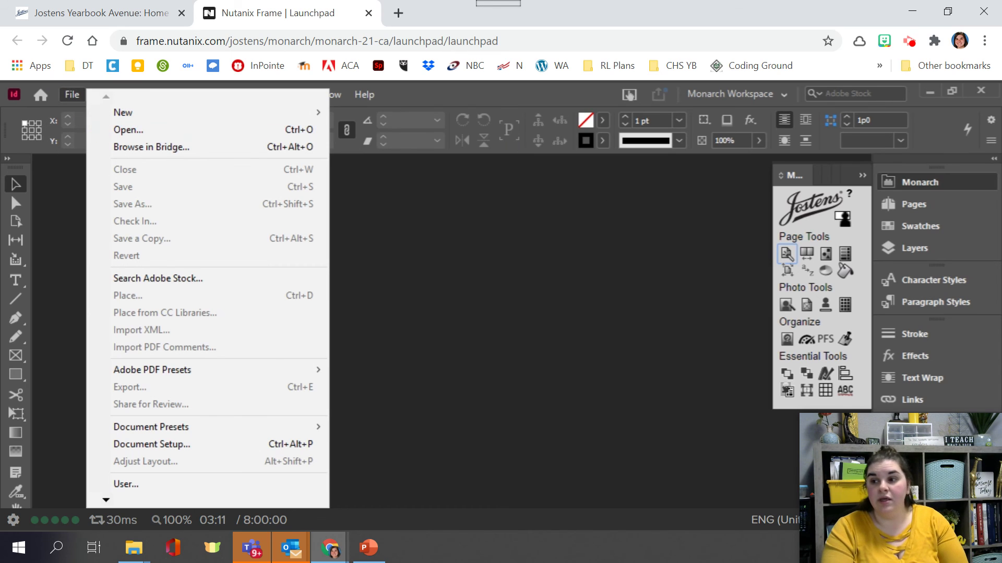
{"action": "left_click", "coordinate": [799, 251]}
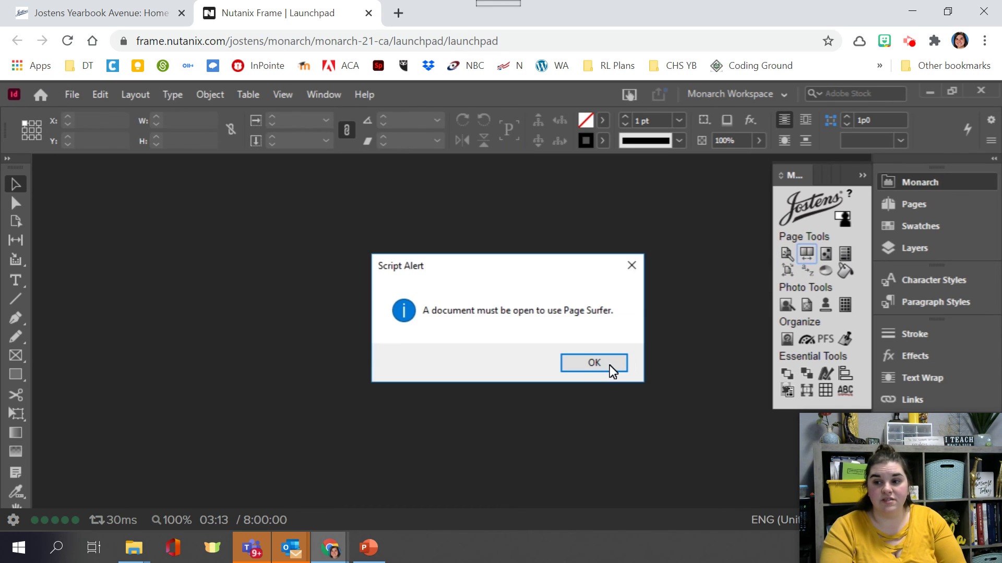
{"action": "left_click", "coordinate": [608, 364]}
Reopen the Page Wizard and choose to open or modify an existing spread
{"action": "left_click", "coordinate": [787, 254]}
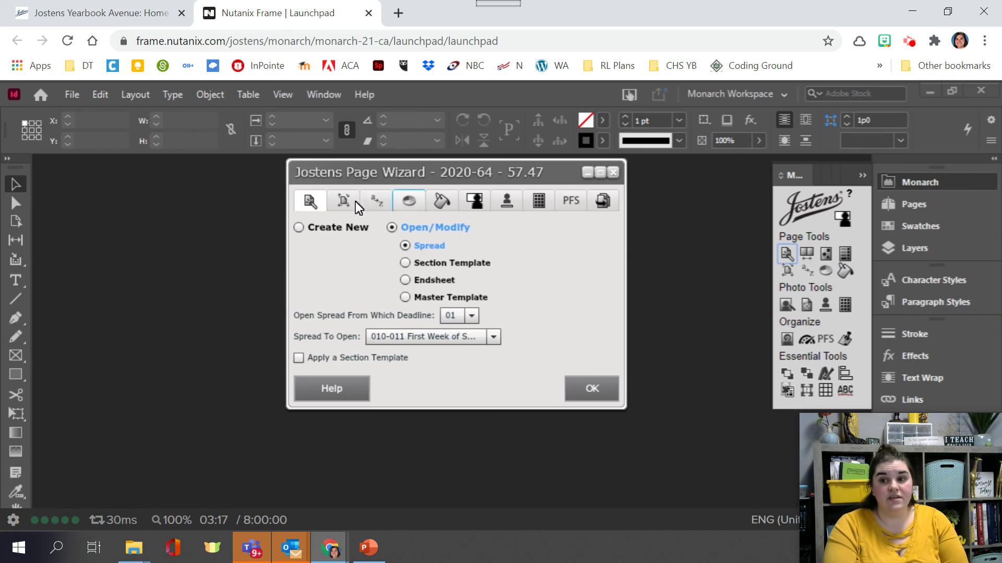
{"action": "left_click", "coordinate": [405, 228]}
{"action": "left_click", "coordinate": [431, 243]}
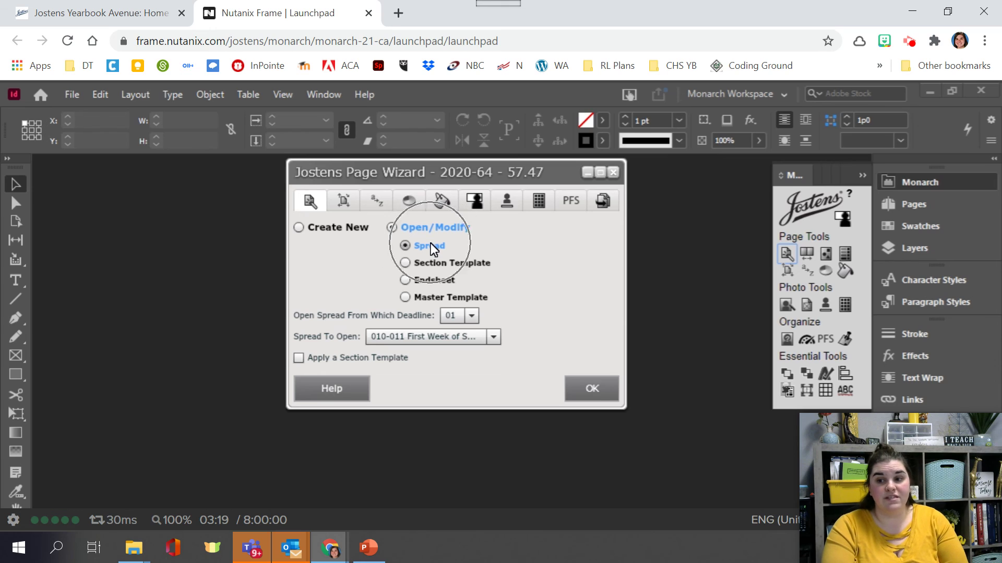